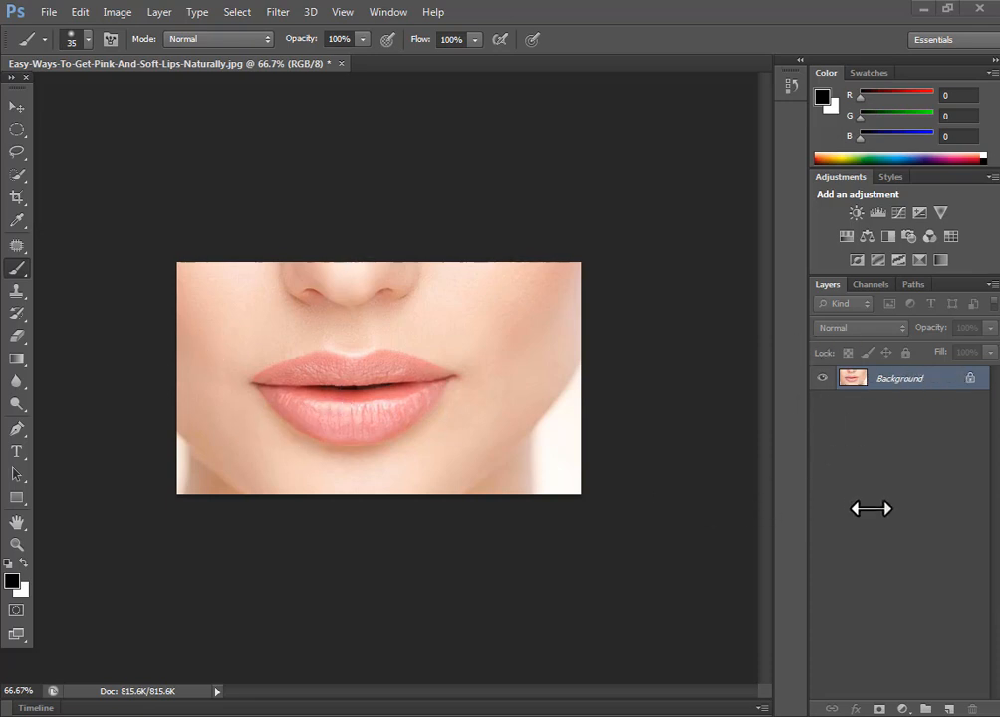
# - Convert the locked Background into editable Layer 0, then bring up the fill/adjustment layer menu
pyautogui.click(931, 380)
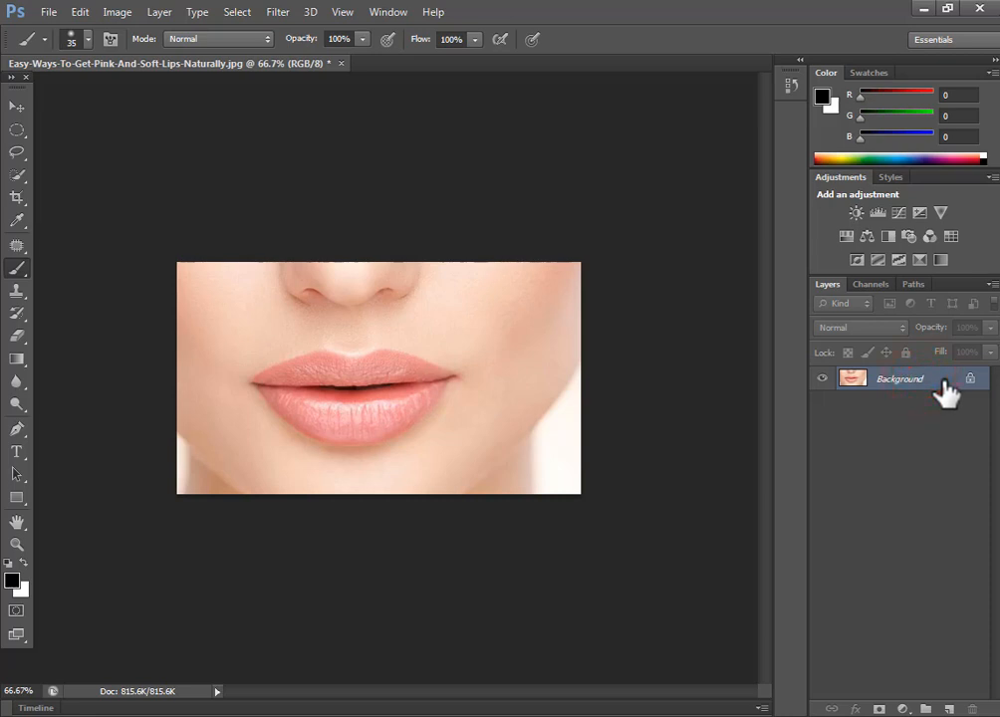
pyautogui.doubleClick(943, 381)
pyautogui.click(635, 233)
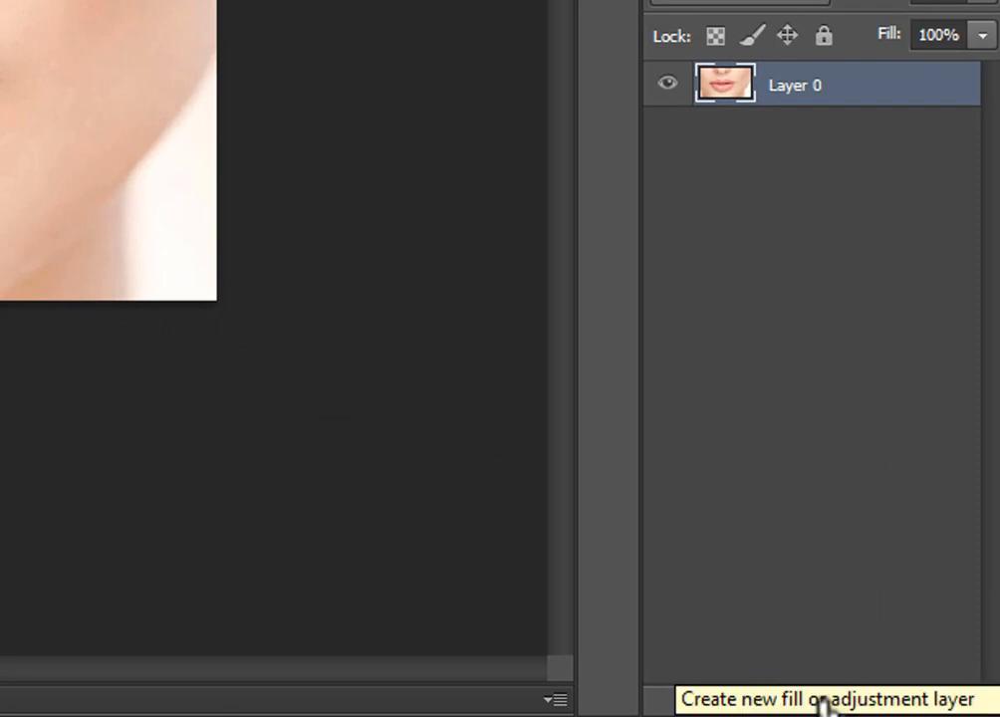
pyautogui.click(822, 703)
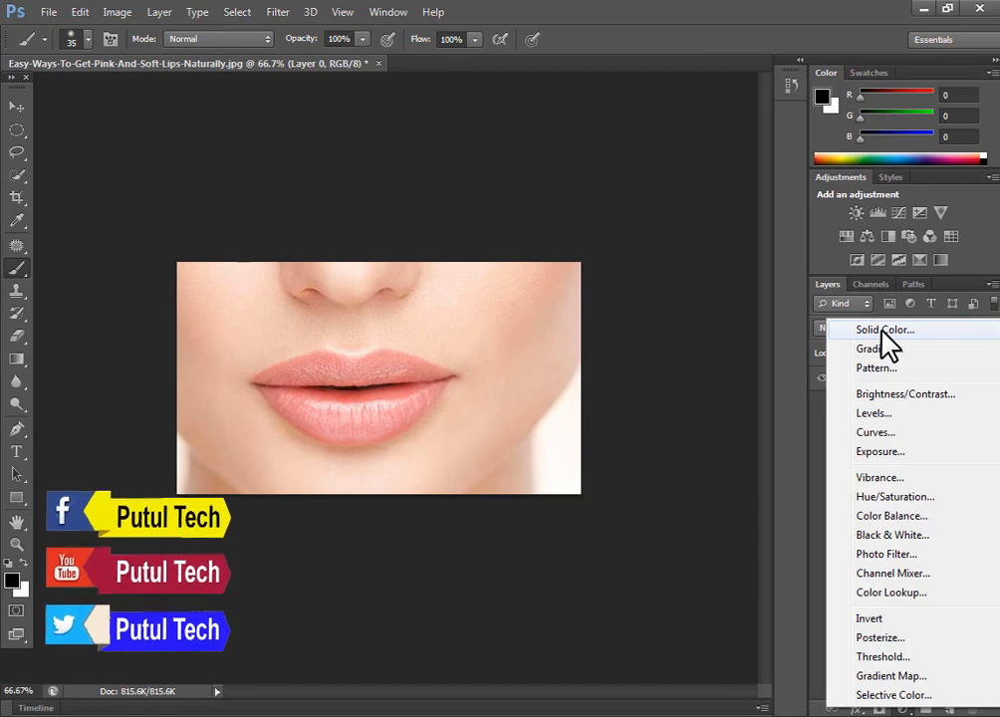
# - Add a Solid Color fill layer in bright red f20d0d above Layer 0
pyautogui.click(884, 331)
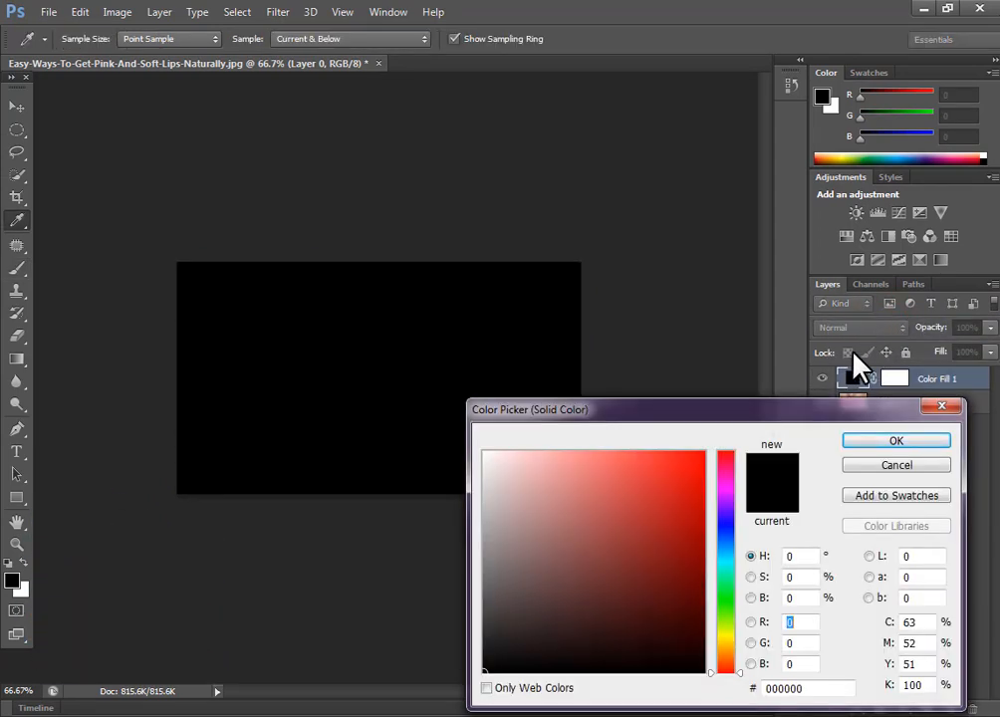
pyautogui.click(692, 462)
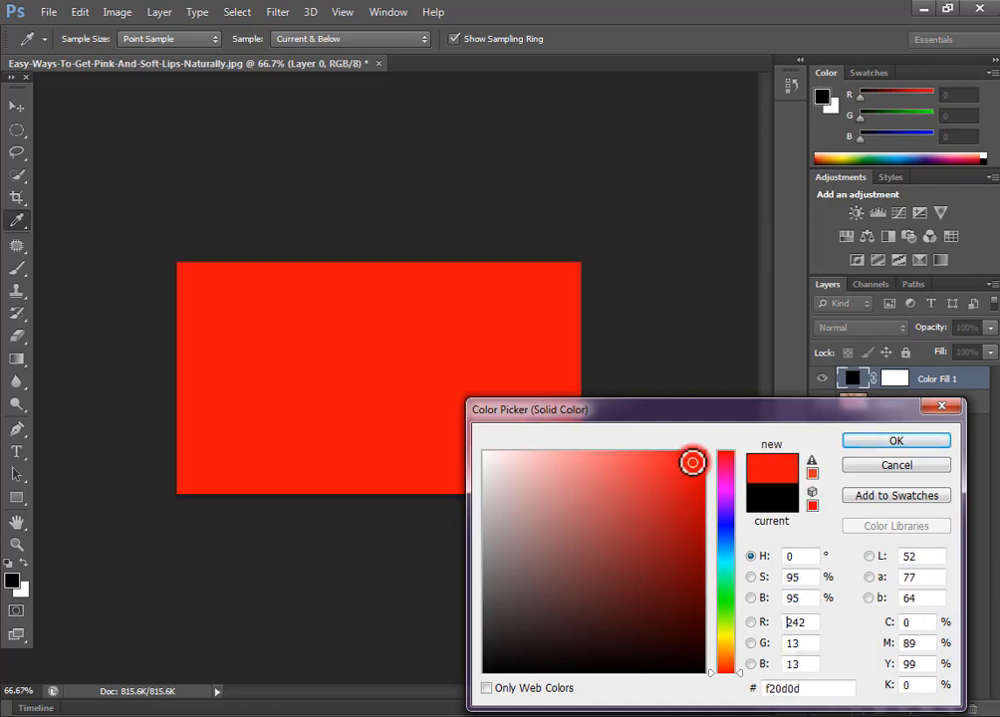
pyautogui.click(896, 442)
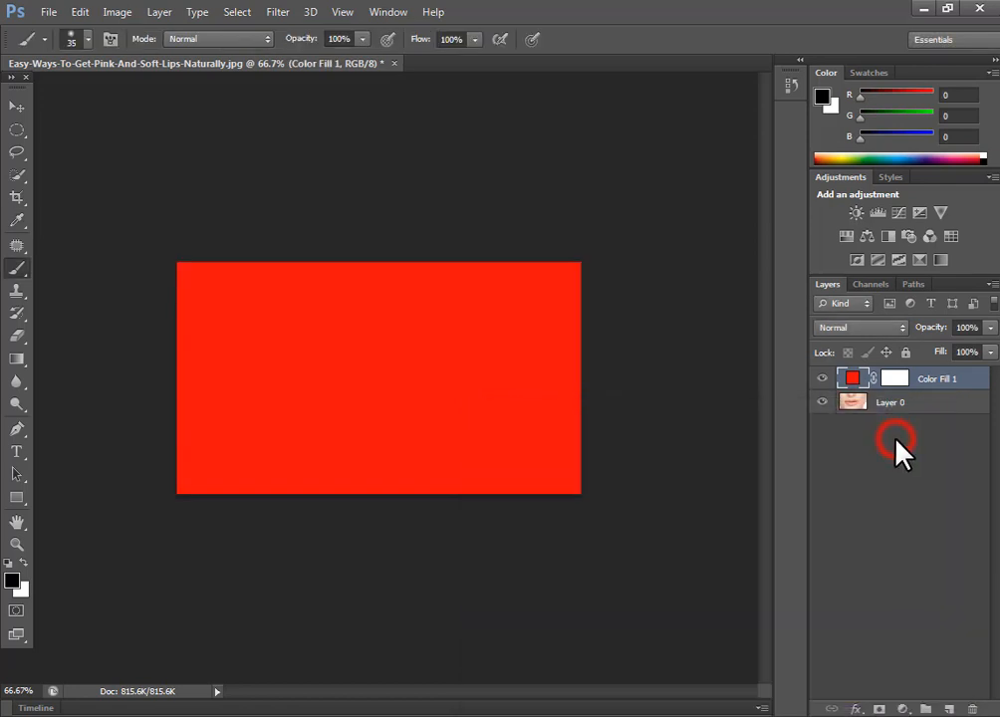
# - Invert Color Fill 1's mask to black with Ctrl+I and reset the default colours
pyautogui.click(899, 384)
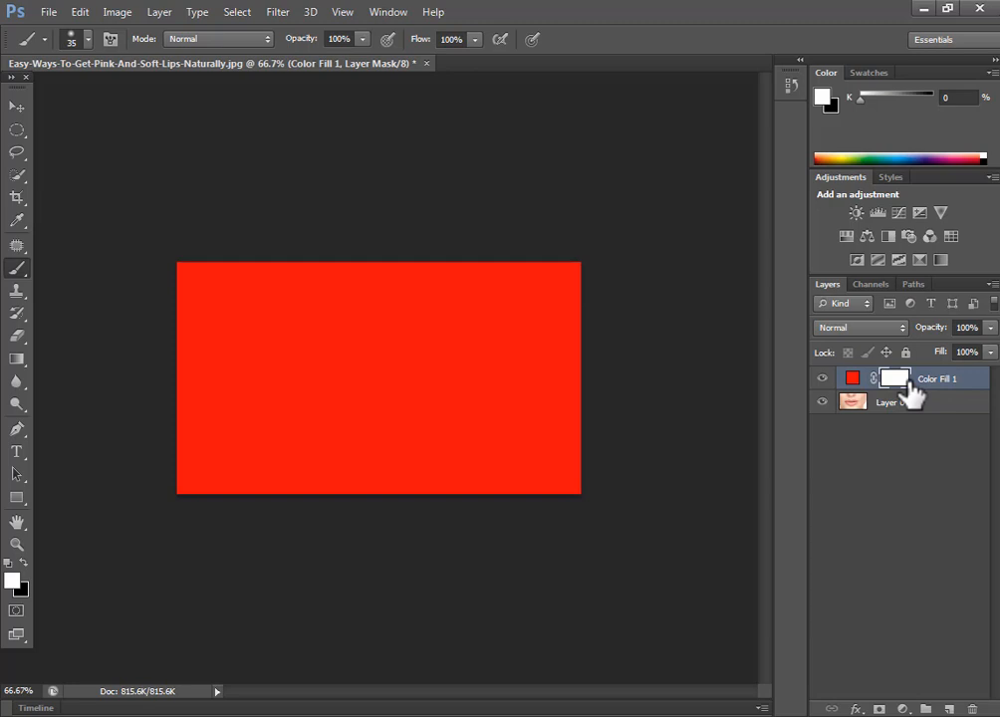
pyautogui.click(159, 716)
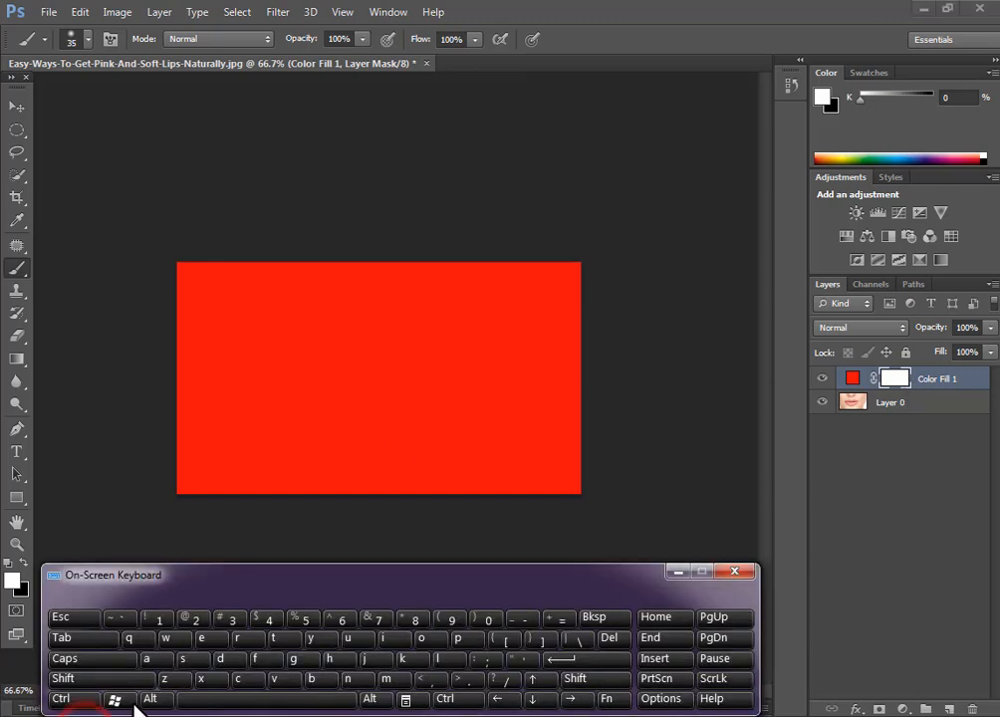
pyautogui.click(78, 701)
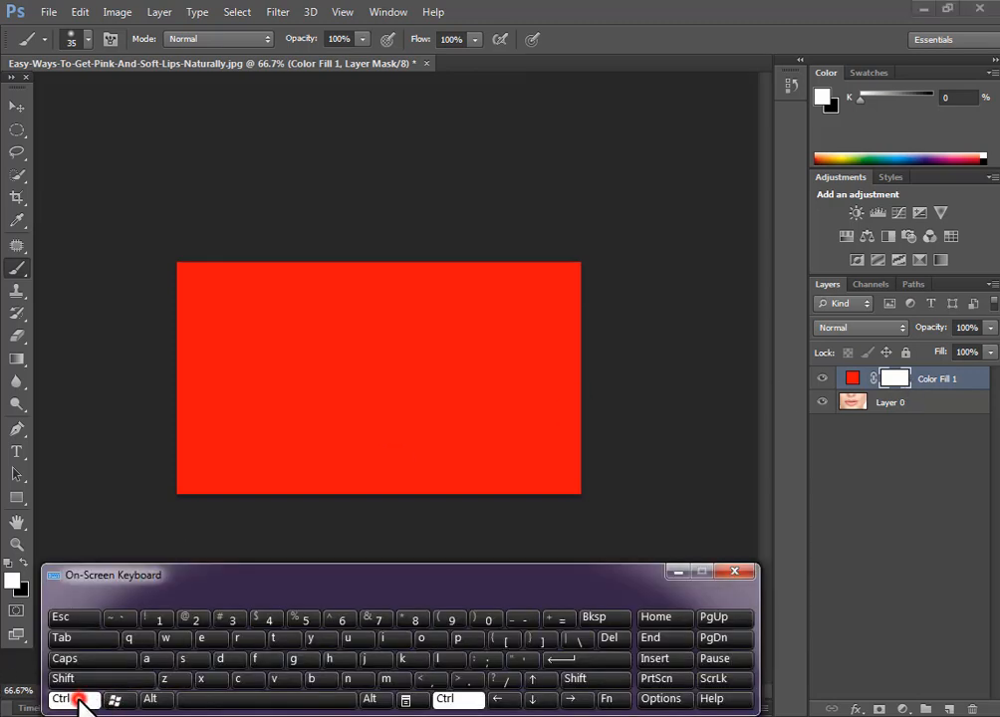
pyautogui.click(385, 638)
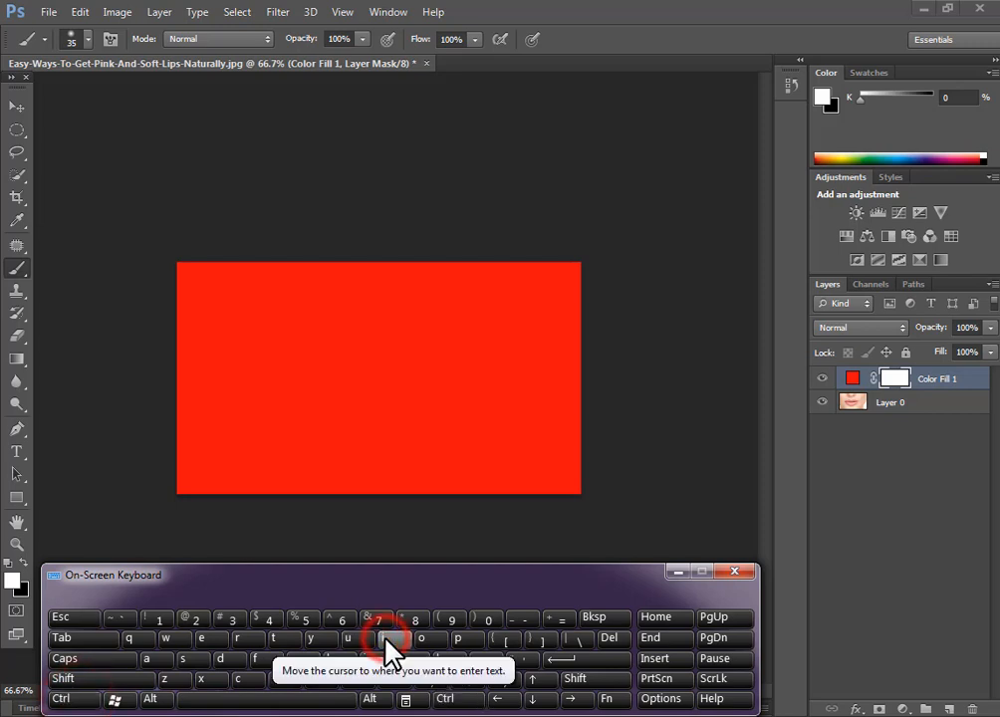
pyautogui.click(680, 575)
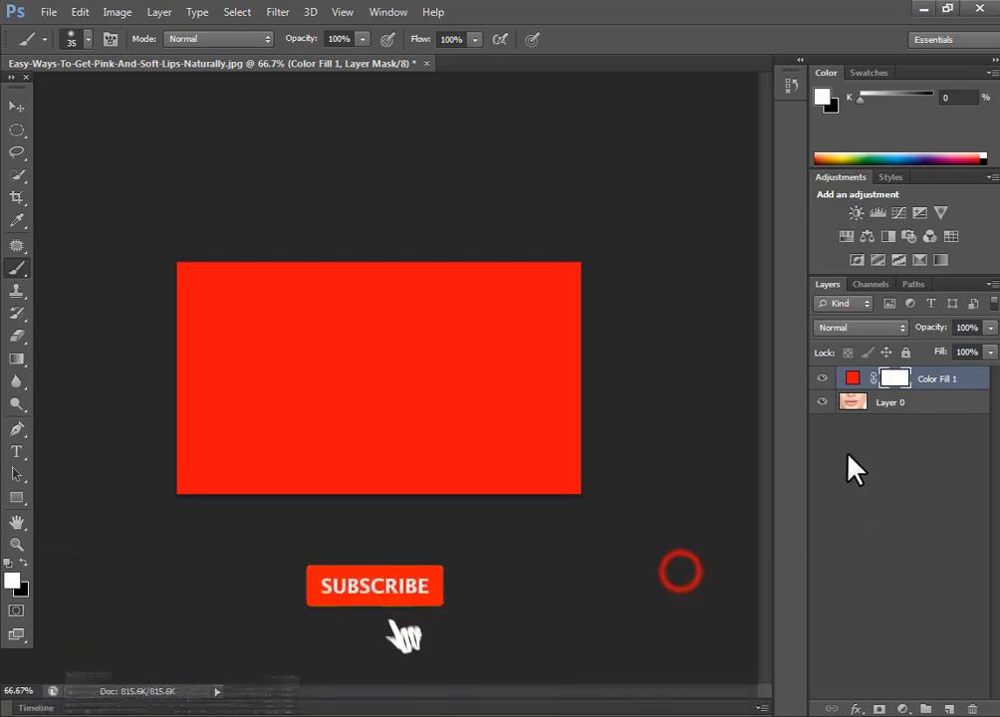
pyautogui.click(896, 378)
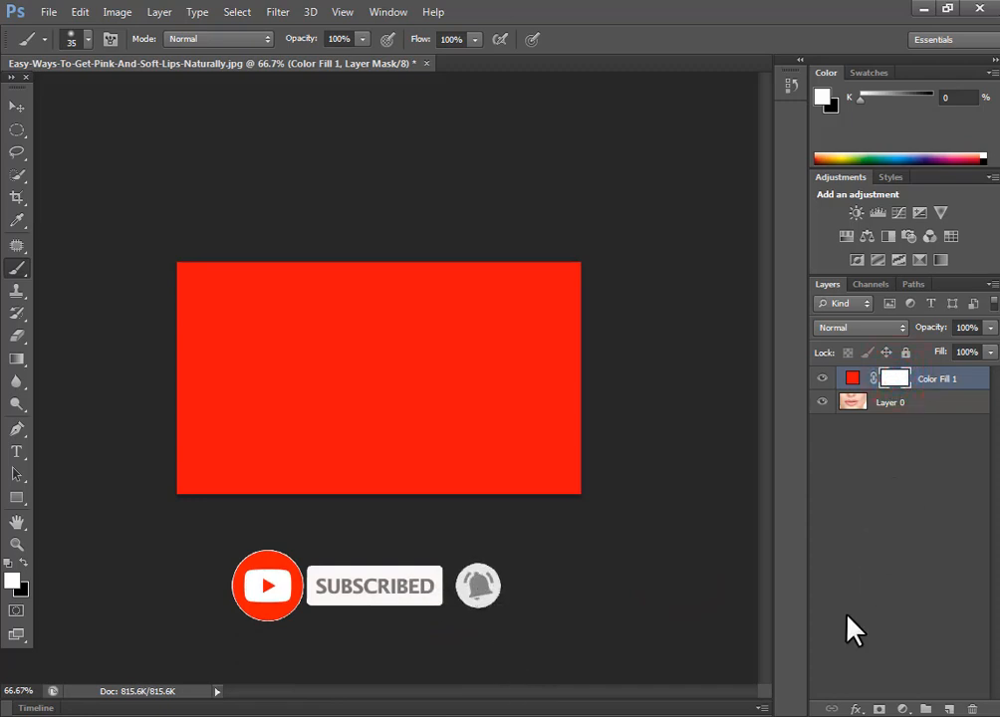
pyautogui.hotkey('ctrl', 'i')
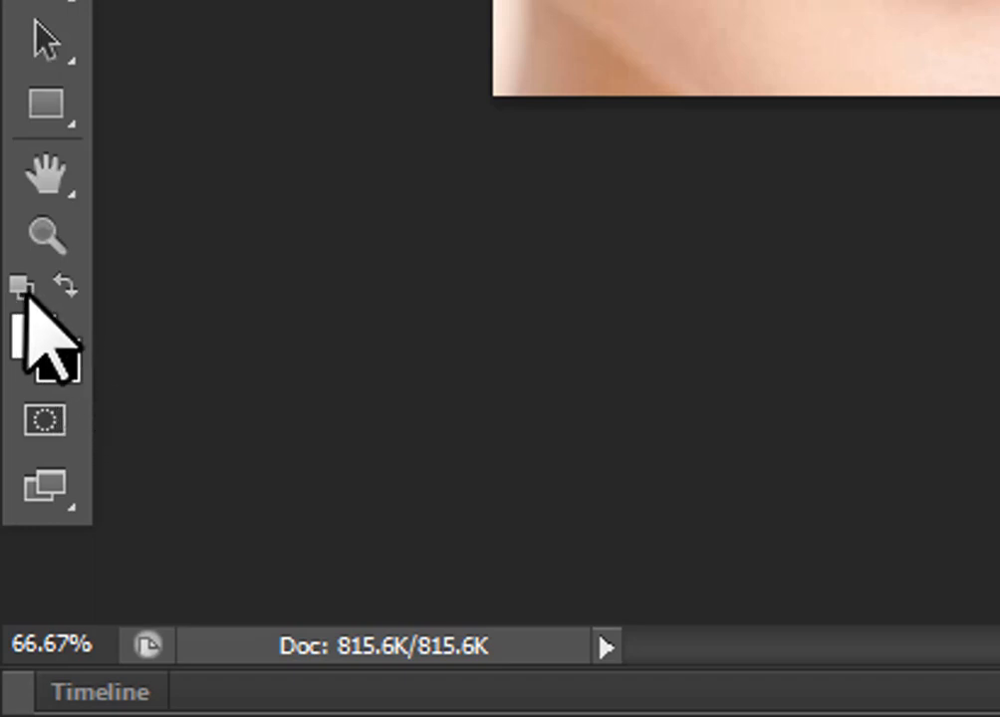
pyautogui.click(24, 287)
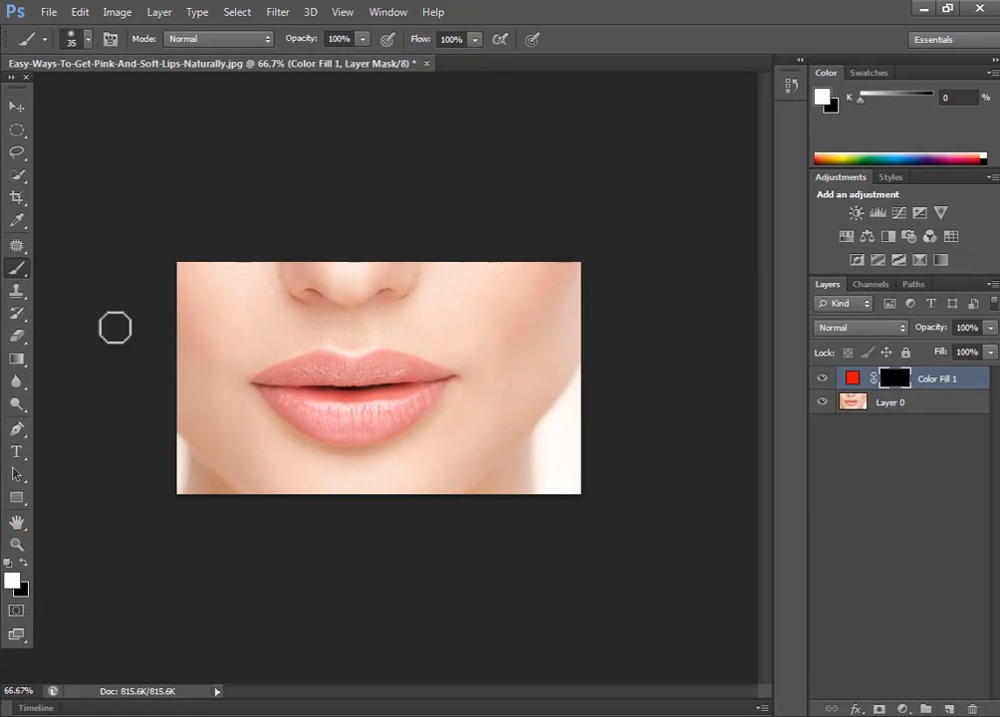
# - With the Brush Tool, paint white on the mask over the lips to reveal the red
pyautogui.click(13, 269)
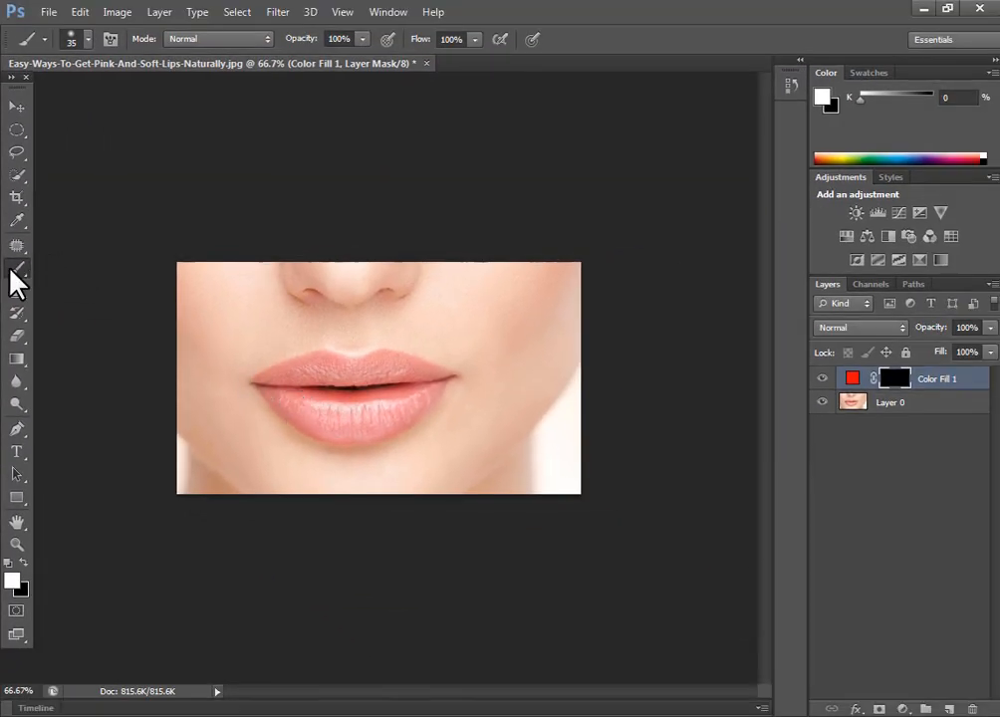
pyautogui.click(13, 267)
pyautogui.click(78, 267)
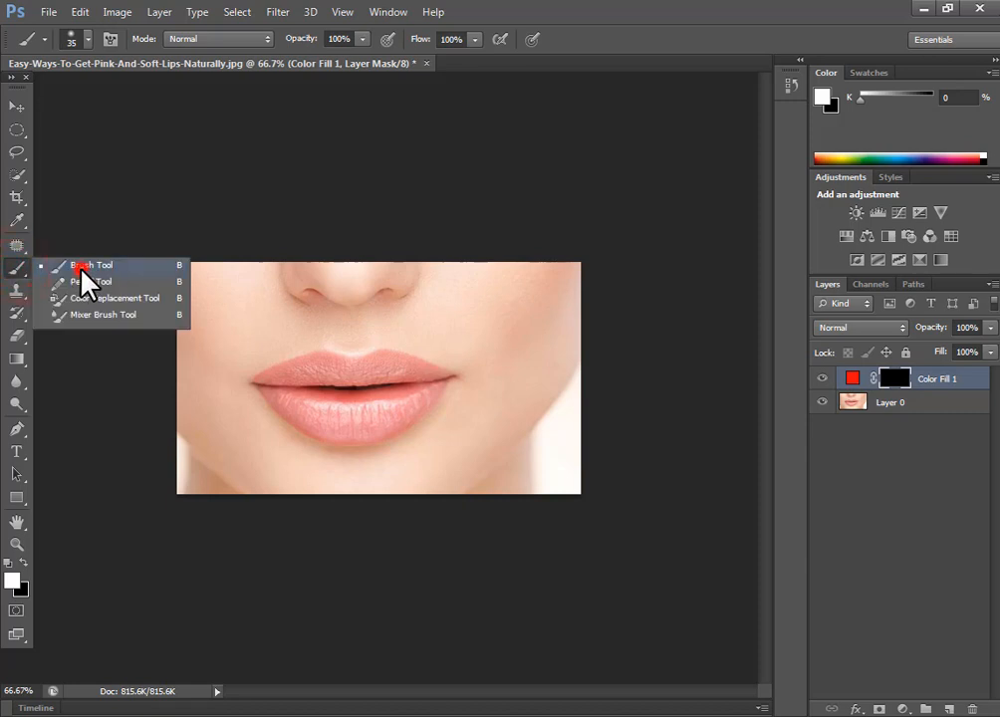
pyautogui.moveTo(293, 399)
pyautogui.mouseDown()
pyautogui.moveTo(405, 410)
pyautogui.moveTo(442, 377)
pyautogui.moveTo(396, 425)
pyautogui.moveTo(357, 439)
pyautogui.moveTo(319, 434)
pyautogui.moveTo(257, 380)
pyautogui.moveTo(313, 357)
pyautogui.moveTo(390, 354)
pyautogui.moveTo(456, 379)
pyautogui.moveTo(366, 408)
pyautogui.moveTo(280, 392)
pyautogui.moveTo(422, 378)
pyautogui.moveTo(311, 377)
pyautogui.moveTo(402, 369)
pyautogui.moveTo(396, 386)
pyautogui.moveTo(306, 395)
pyautogui.moveTo(327, 397)
pyautogui.moveTo(341, 364)
pyautogui.moveTo(408, 385)
pyautogui.moveTo(341, 408)
pyautogui.moveTo(408, 398)
pyautogui.moveTo(285, 403)
pyautogui.moveTo(254, 383)
pyautogui.moveTo(350, 386)
pyautogui.moveTo(285, 377)
pyautogui.moveTo(293, 372)
pyautogui.moveTo(239, 334)
pyautogui.moveTo(303, 430)
pyautogui.moveTo(254, 351)
pyautogui.mouseUp()
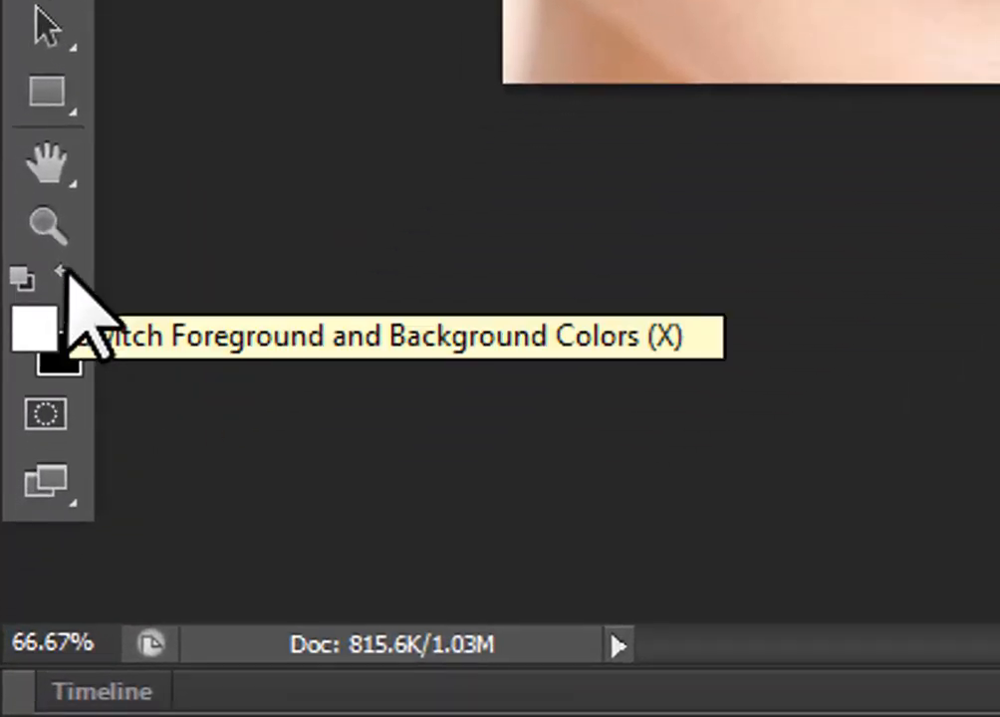
# - Paint black over the stray red stroke above the lips, then switch back to white
pyautogui.click(70, 266)
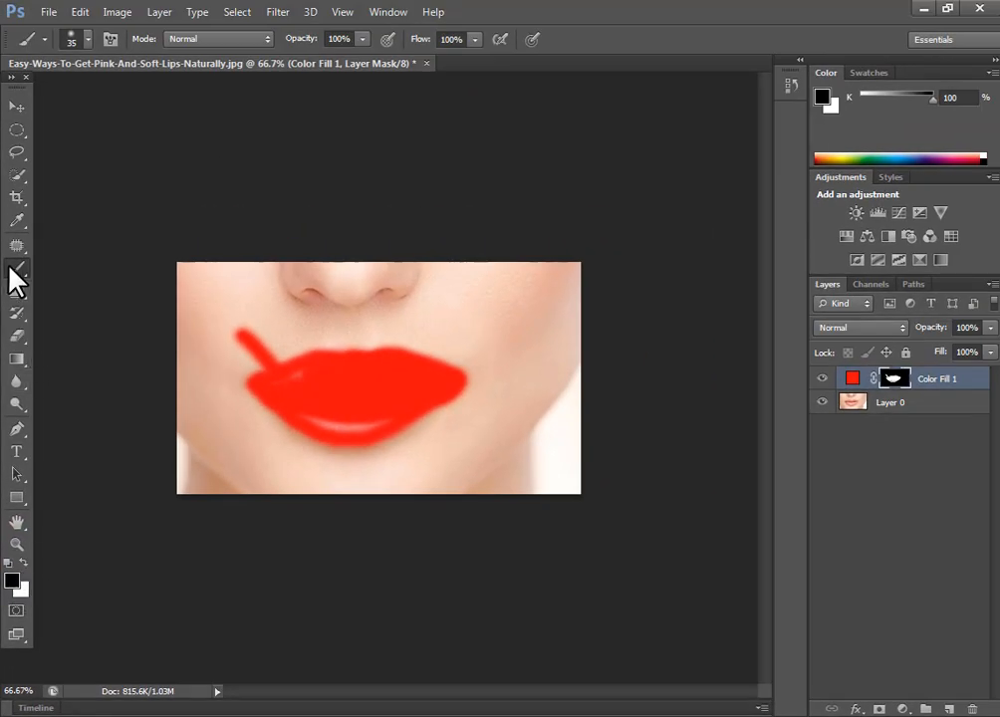
pyautogui.moveTo(239, 331)
pyautogui.mouseDown()
pyautogui.moveTo(250, 340)
pyautogui.moveTo(247, 317)
pyautogui.moveTo(232, 334)
pyautogui.moveTo(245, 358)
pyautogui.moveTo(278, 353)
pyautogui.moveTo(245, 335)
pyautogui.mouseUp()
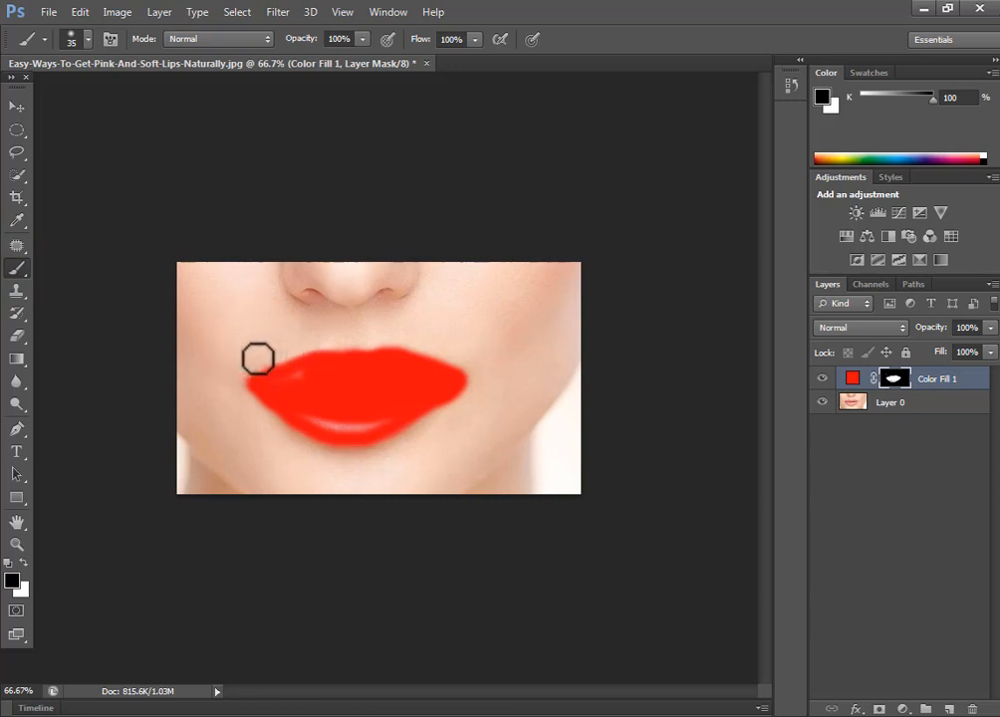
pyautogui.click(22, 563)
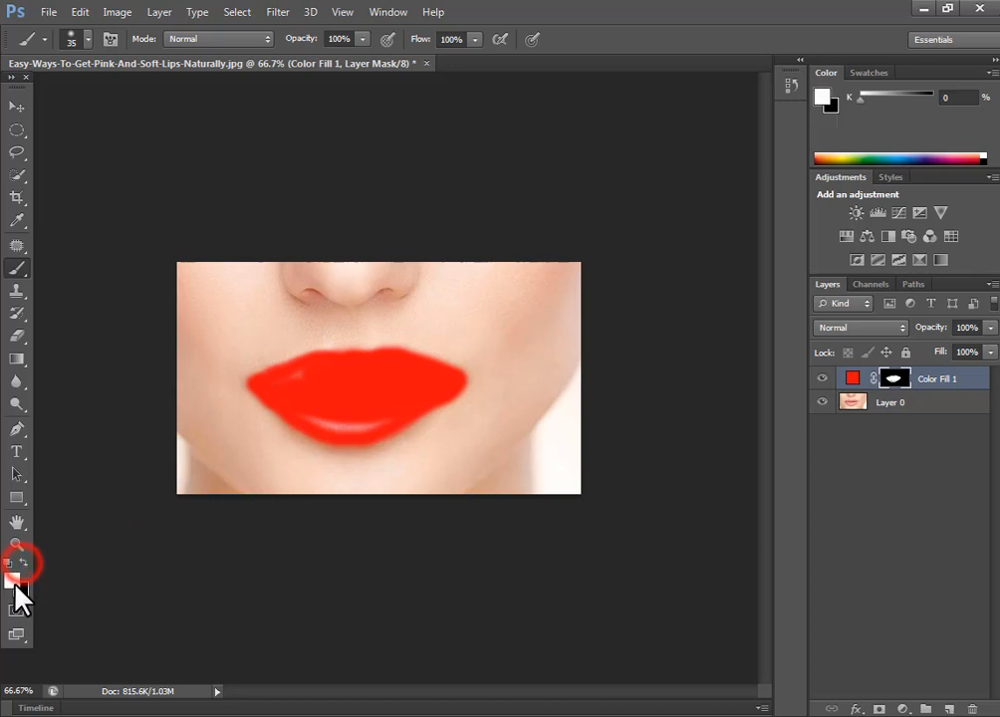
# - Change Color Fill 1's blend mode from Normal to Multiply
pyautogui.click(873, 332)
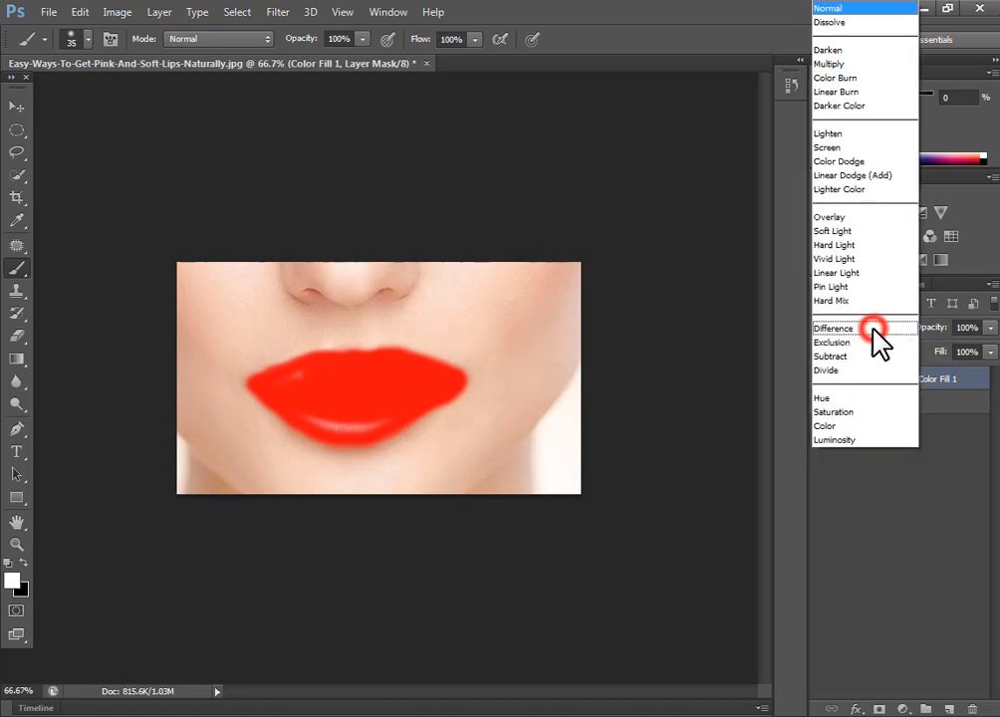
pyautogui.click(858, 65)
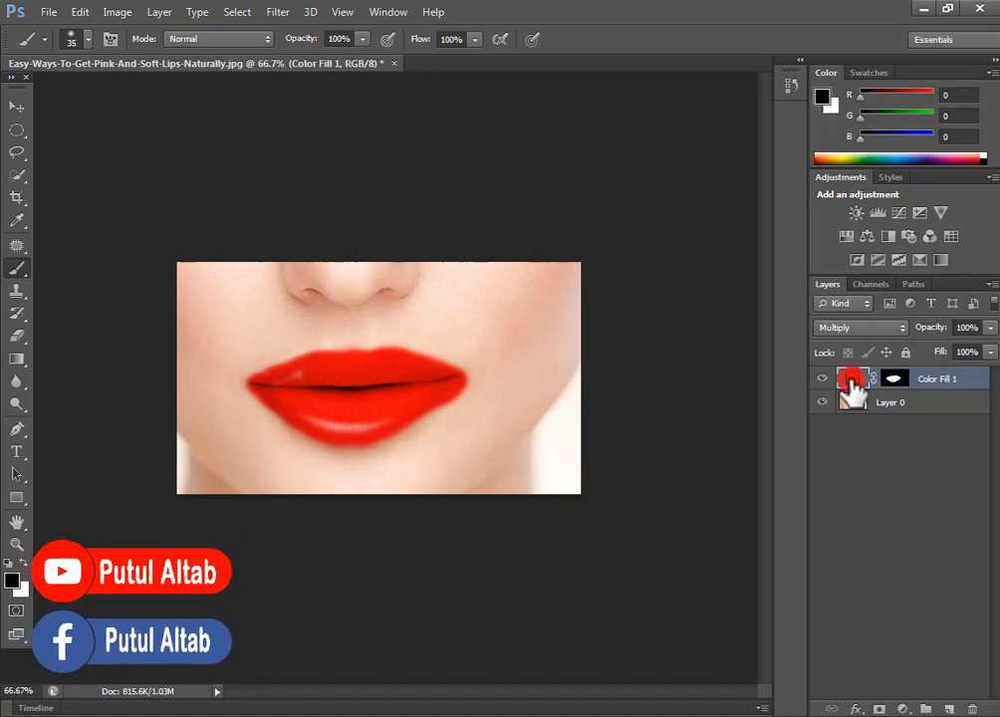
# - In Color Fill 1's Color Picker, preview darker red, brighter red and magenta-pink lip shades
pyautogui.doubleClick(852, 380)
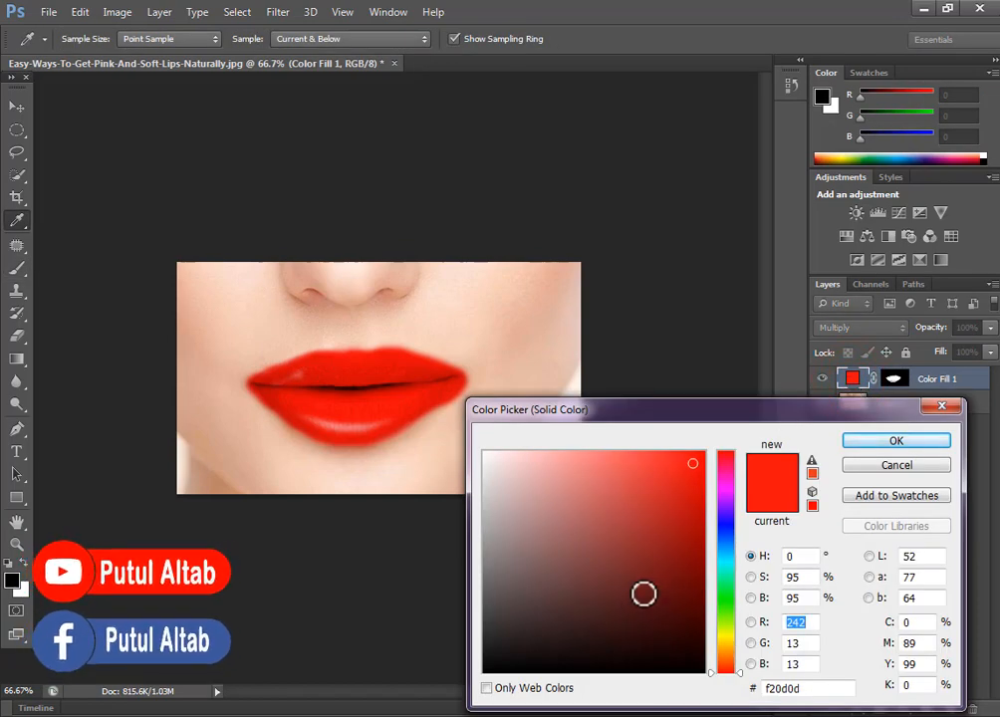
pyautogui.moveTo(673, 484); pyautogui.dragTo(586, 481)
pyautogui.click(624, 537)
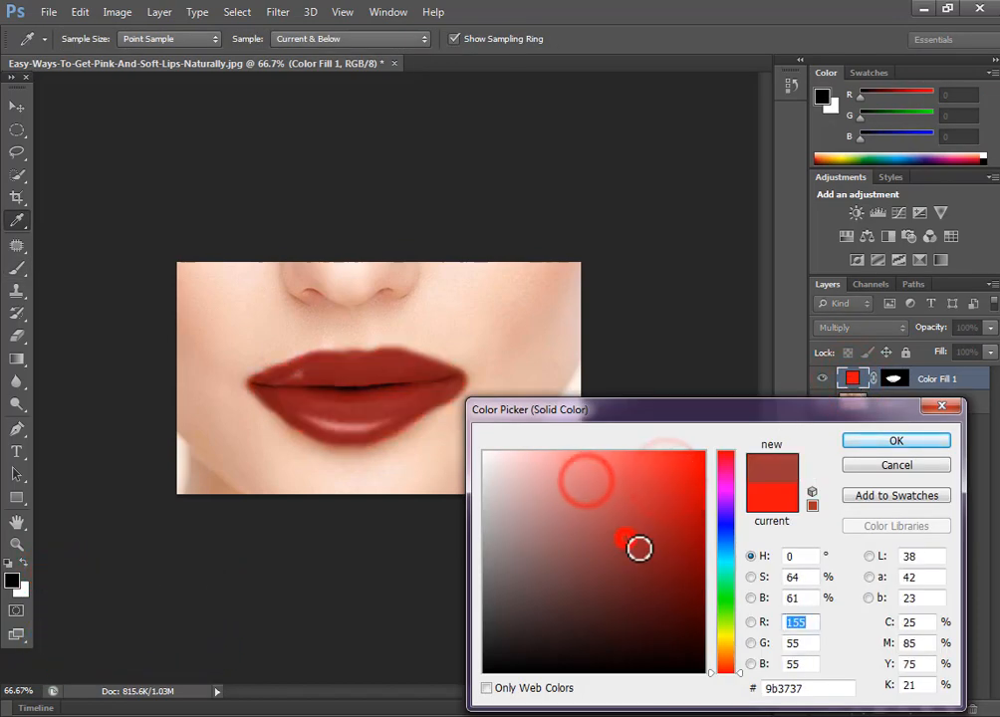
pyautogui.click(689, 496)
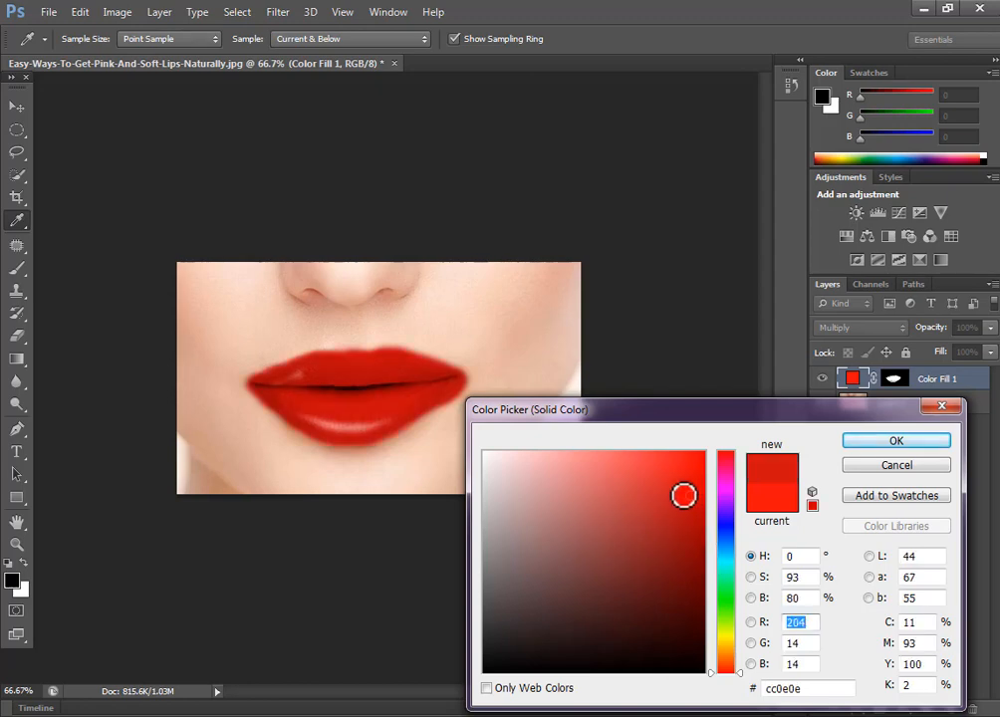
pyautogui.click(663, 502)
pyautogui.click(560, 483)
pyautogui.click(611, 473)
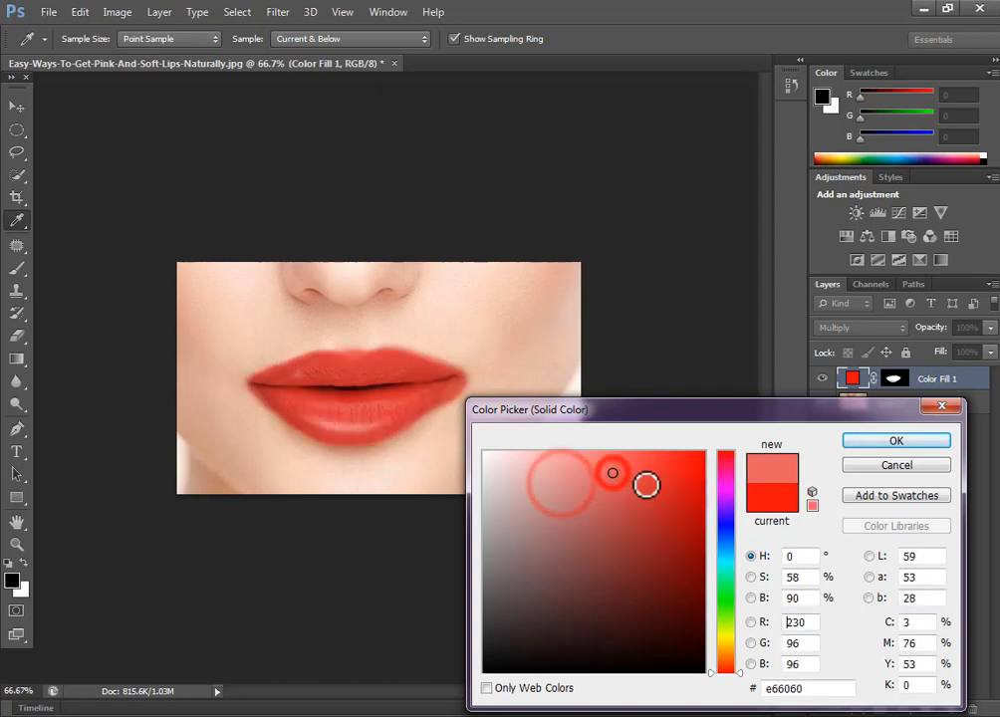
pyautogui.click(647, 484)
pyautogui.click(660, 527)
pyautogui.click(660, 485)
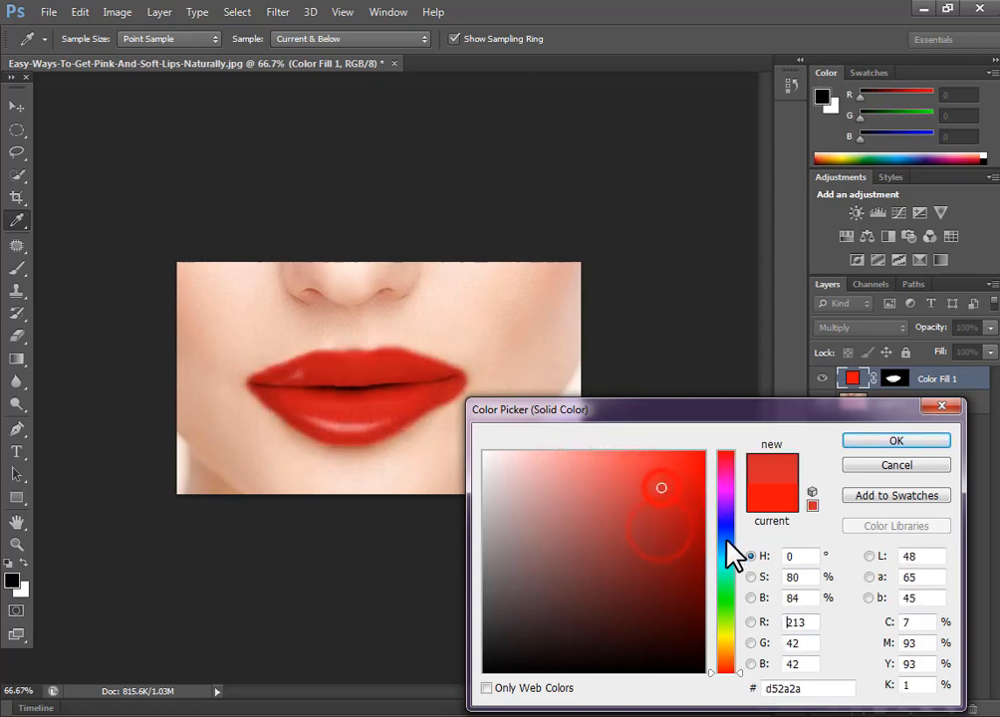
pyautogui.click(726, 482)
pyautogui.click(599, 527)
pyautogui.click(632, 485)
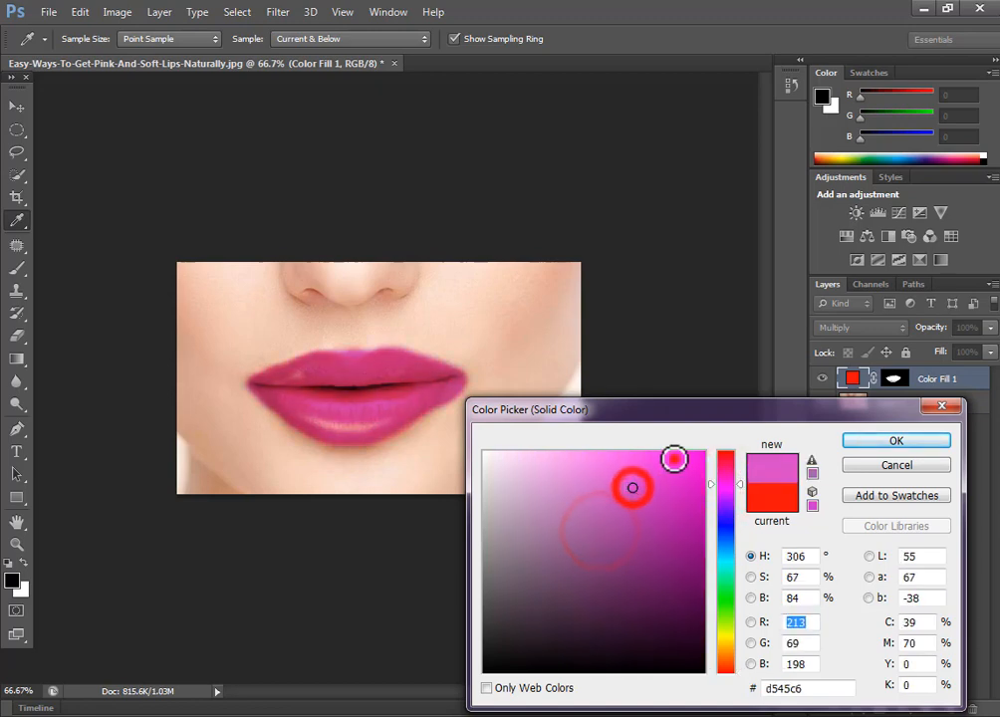
pyautogui.click(675, 460)
# - Preview darker plum, bright pink and red-pink shades on the lips
pyautogui.click(677, 465)
pyautogui.click(618, 475)
pyautogui.click(663, 521)
pyautogui.click(687, 575)
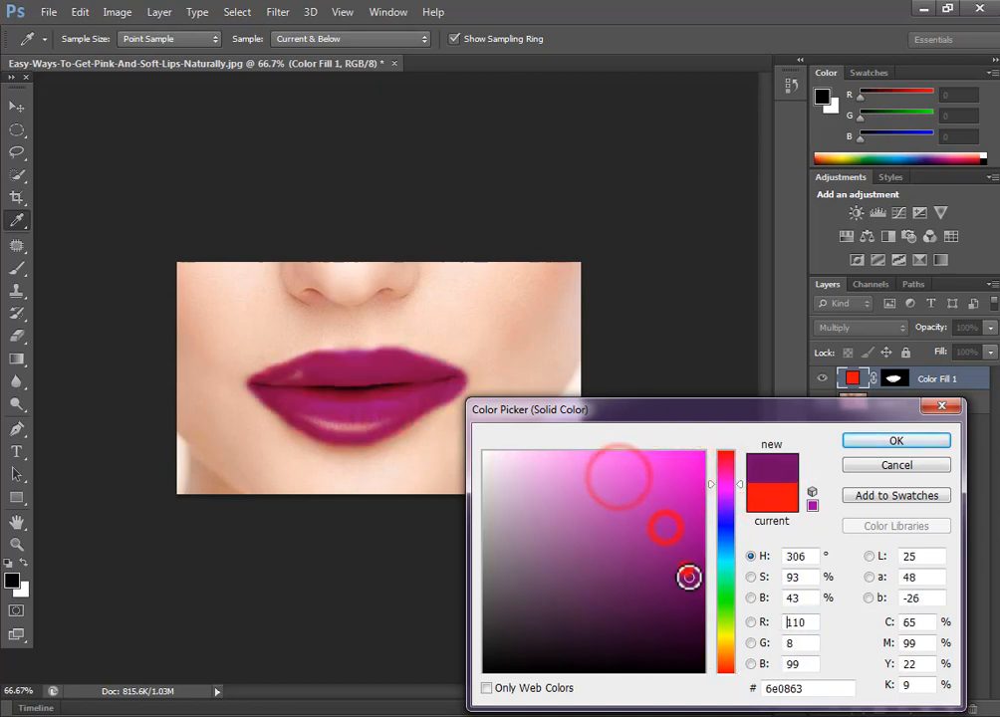
pyautogui.click(692, 596)
pyautogui.click(669, 489)
pyautogui.click(624, 475)
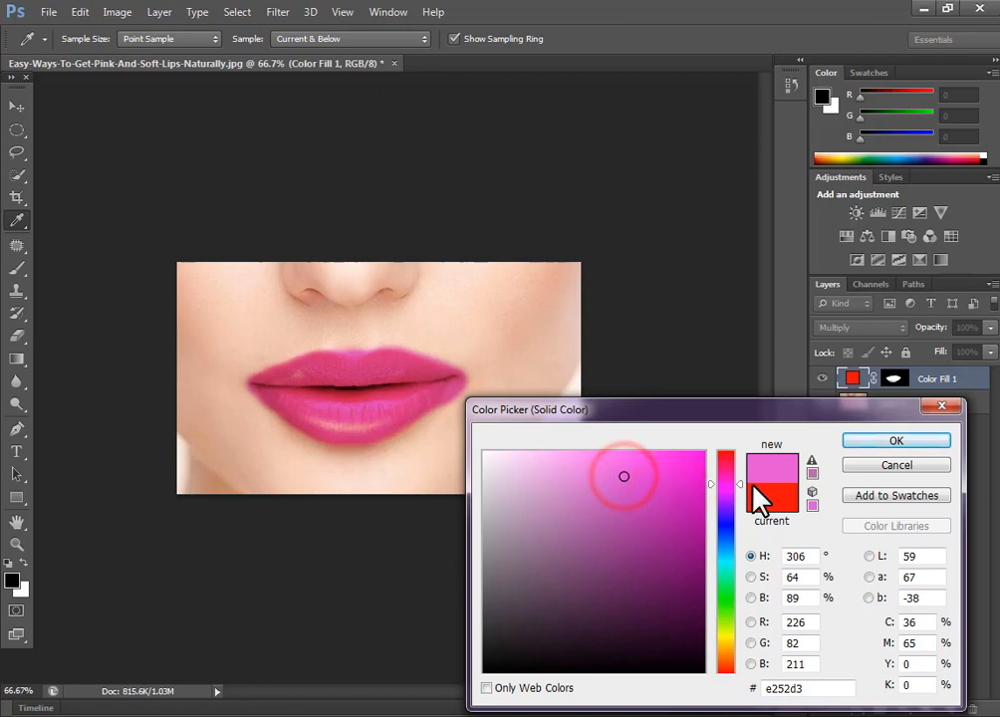
pyautogui.click(725, 463)
pyautogui.click(689, 462)
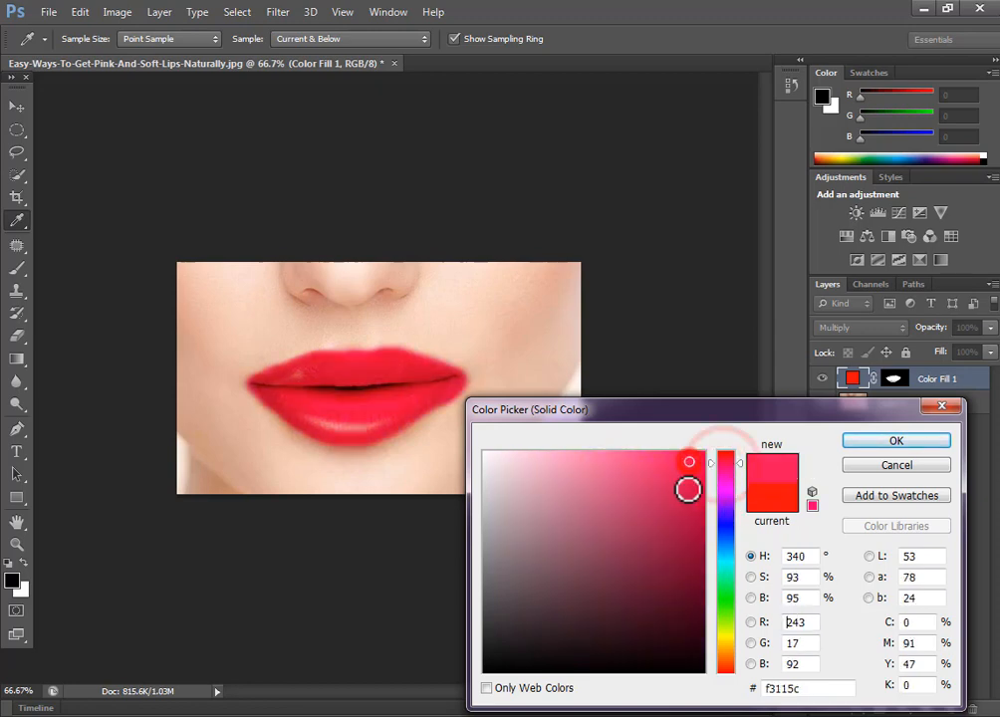
# - Preview green, mint and mauve lip shades, then confirm, keeping the lips bright red
pyautogui.click(725, 576)
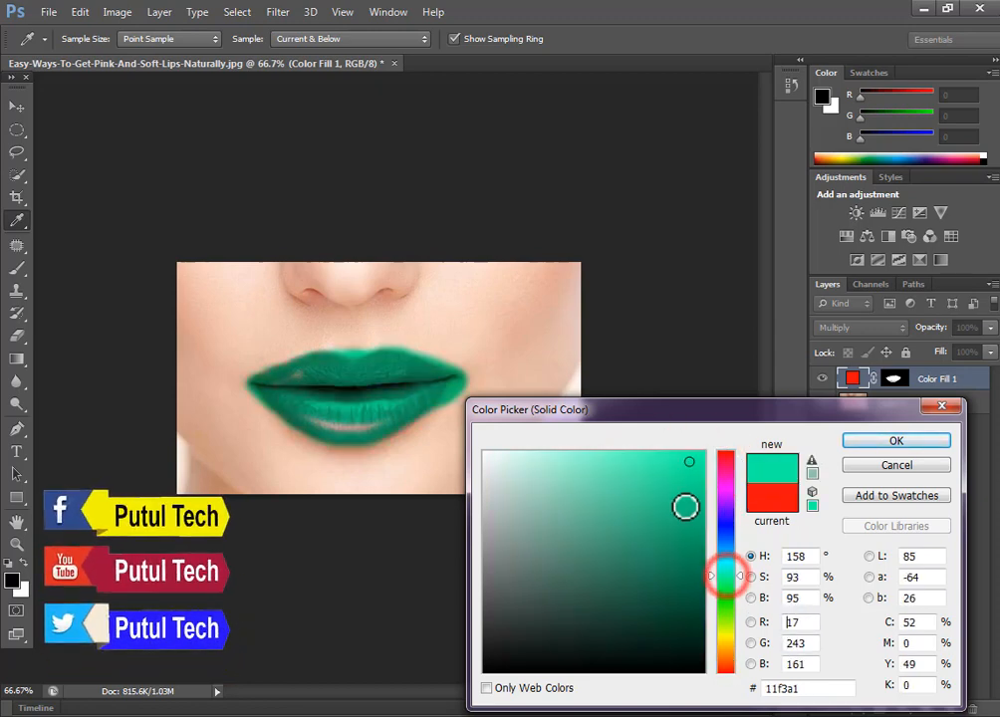
pyautogui.click(669, 476)
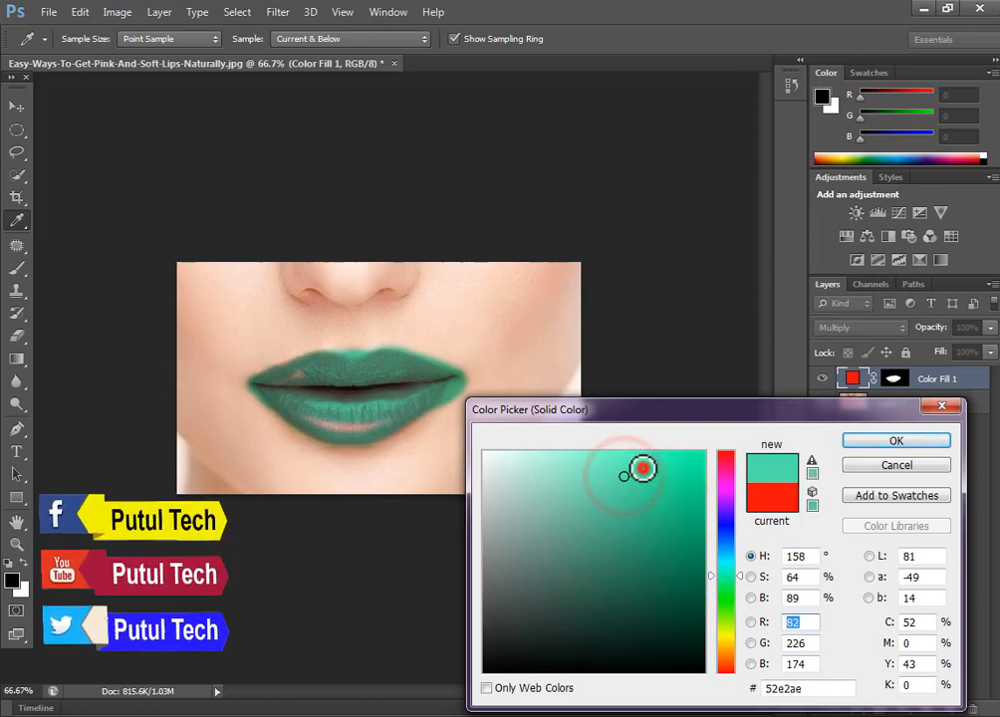
pyautogui.click(638, 467)
pyautogui.click(645, 518)
pyautogui.click(642, 478)
pyautogui.click(571, 464)
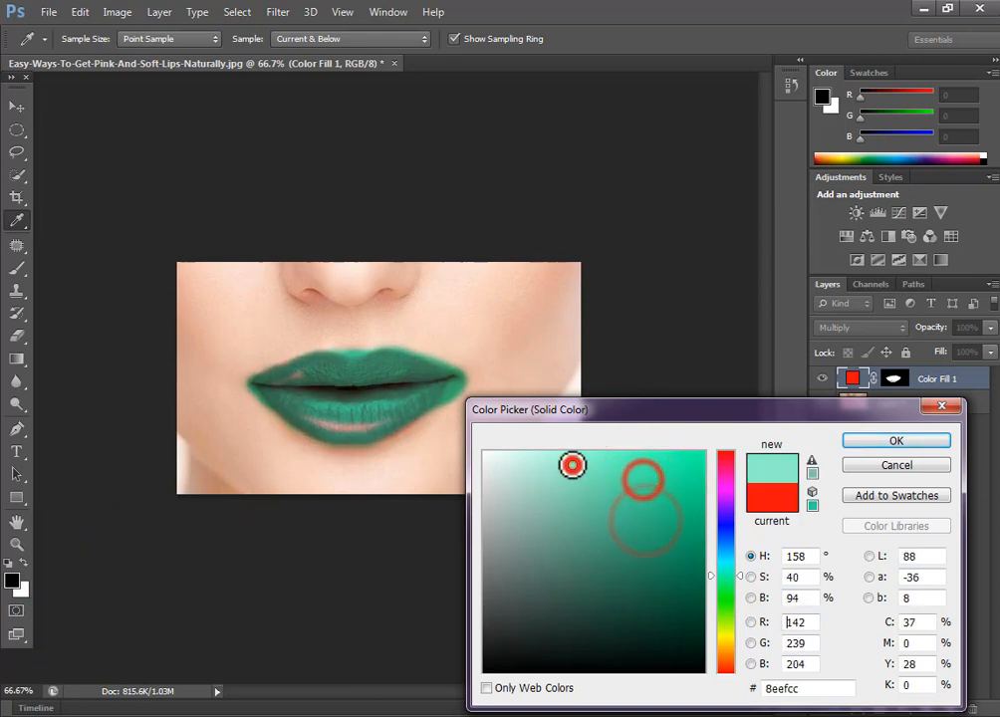
pyautogui.click(654, 494)
pyautogui.click(678, 479)
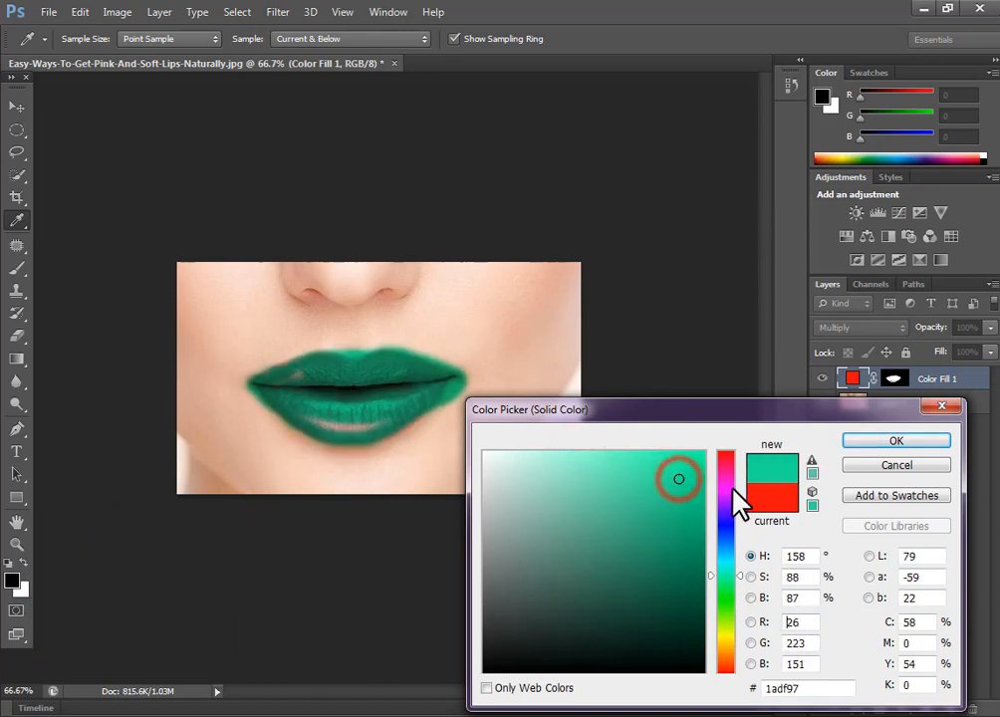
pyautogui.click(727, 475)
pyautogui.click(622, 516)
pyautogui.click(899, 443)
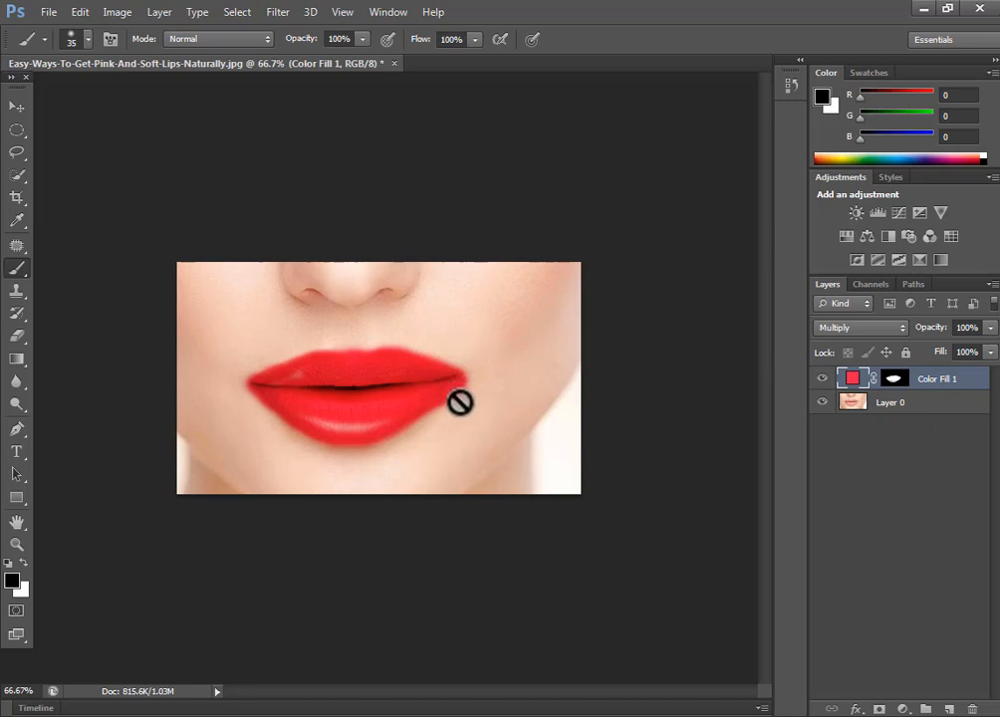
# - Paint black on Color Fill 1's mask to hide red spill at the right lip corner
pyautogui.click(893, 381)
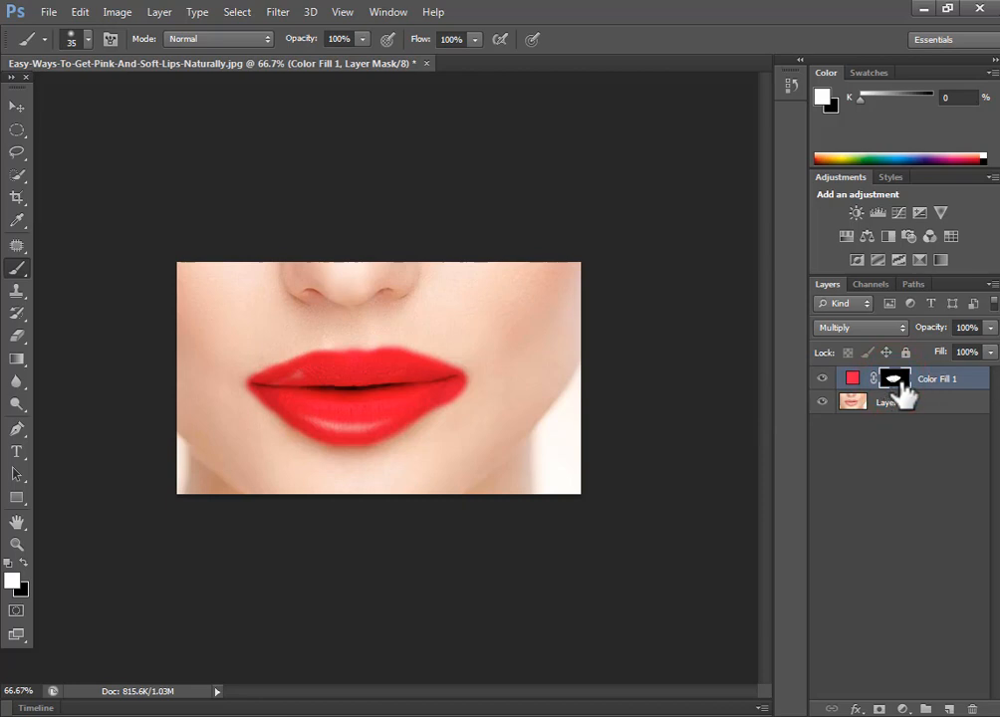
pyautogui.click(20, 270)
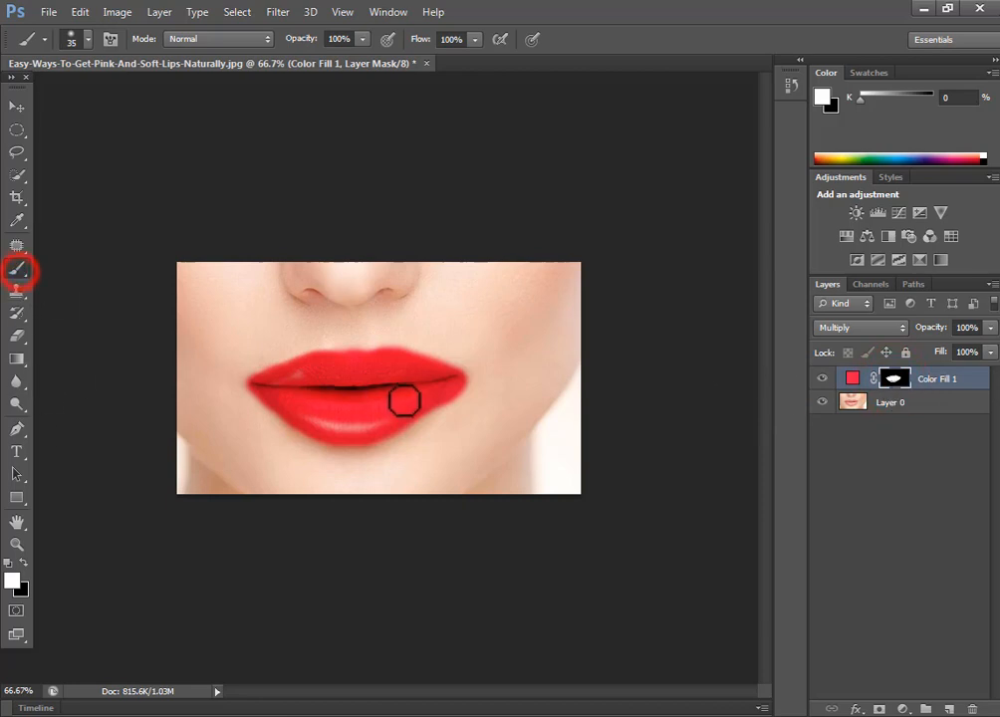
pyautogui.click(476, 384)
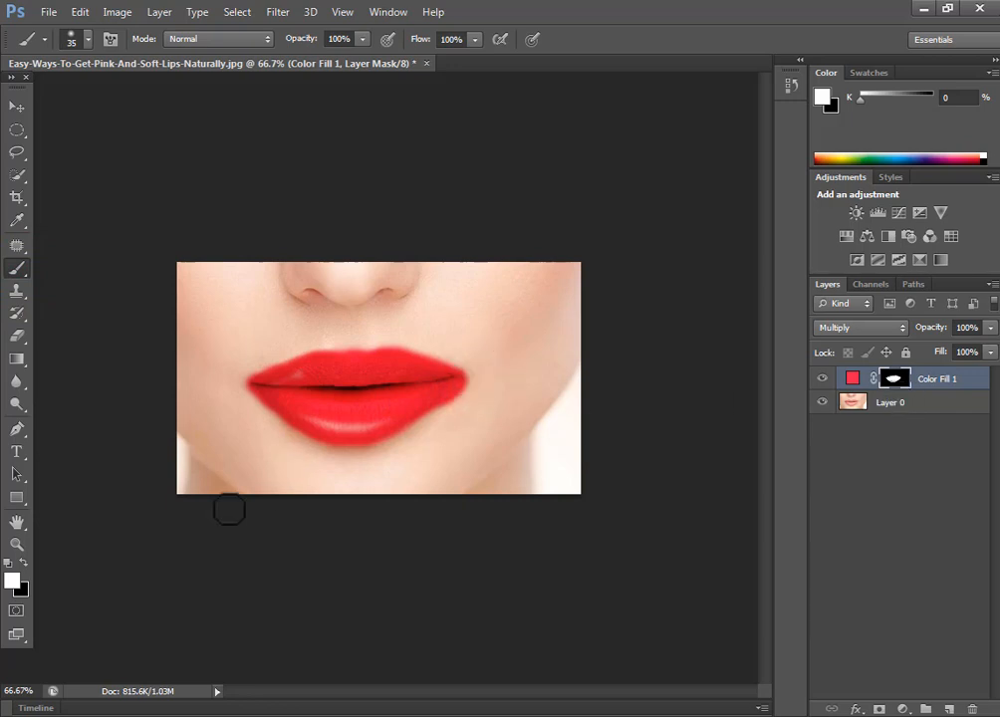
pyautogui.click(21, 563)
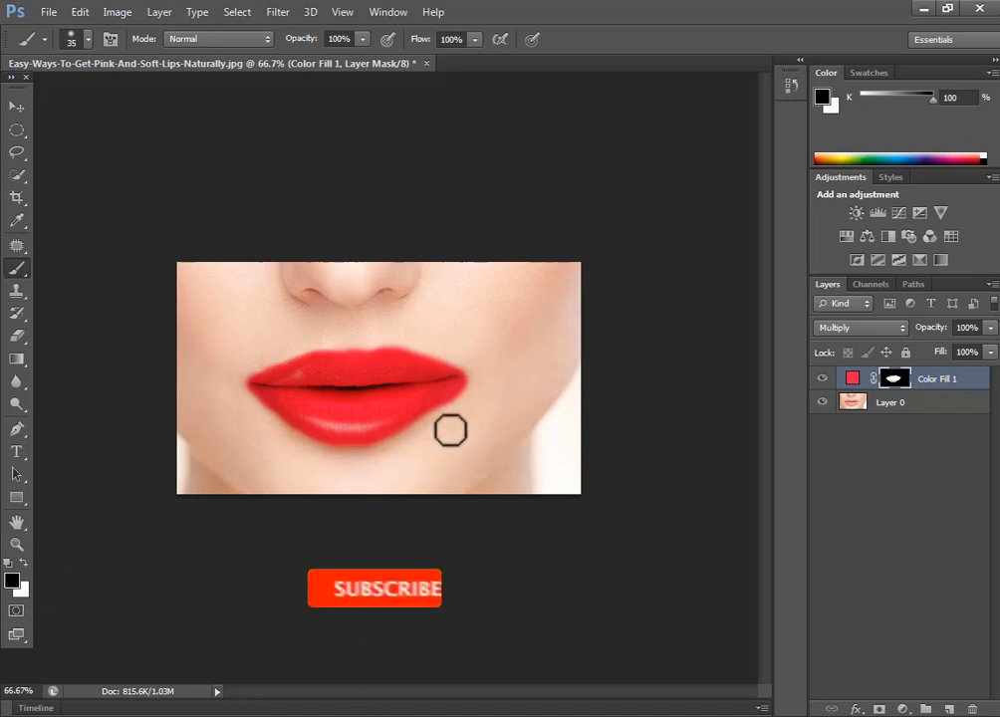
pyautogui.click(475, 384)
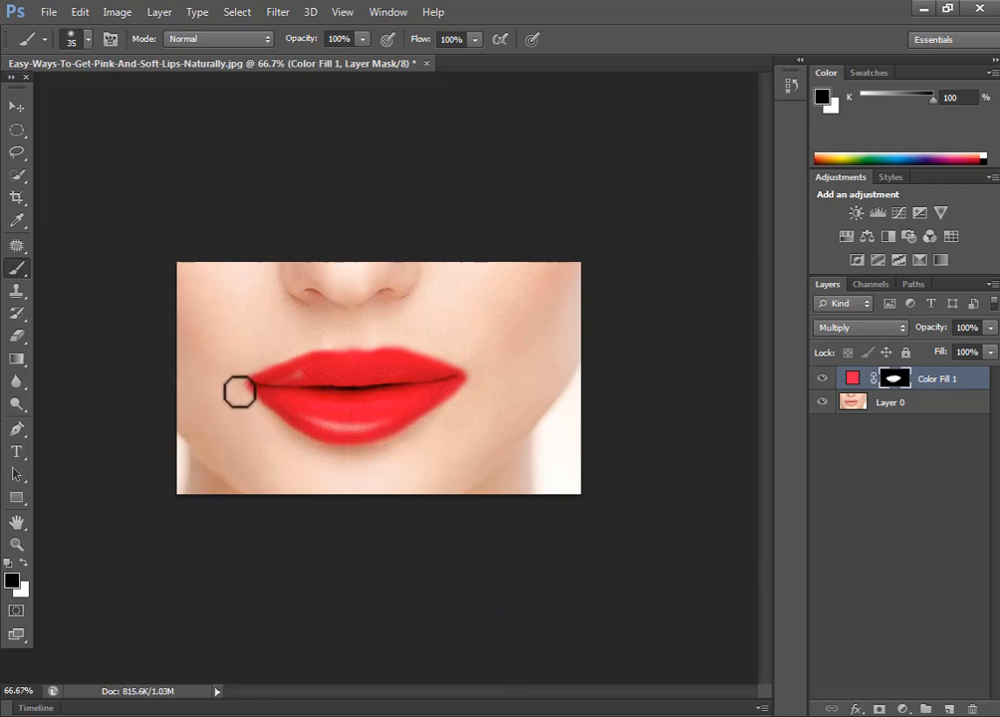
# - Trim red spill along the upper lip edge, undoing the last stroke
pyautogui.click(283, 344)
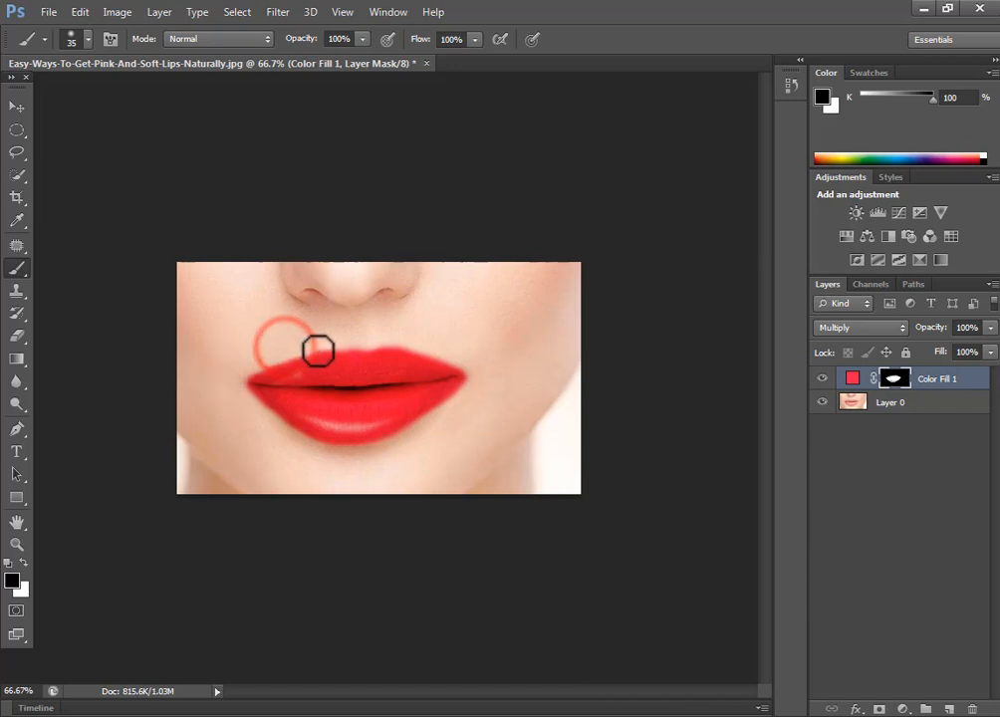
pyautogui.moveTo(318, 350)
pyautogui.mouseDown()
pyautogui.moveTo(414, 344)
pyautogui.moveTo(518, 373)
pyautogui.mouseUp()
pyautogui.hotkey('ctrl', 'z')
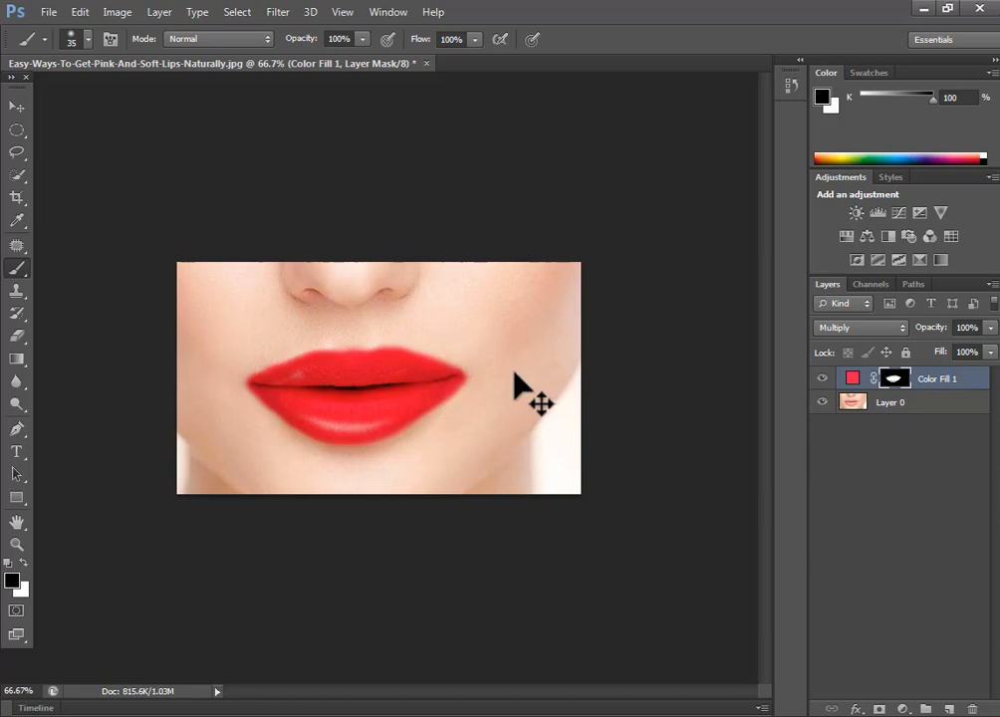